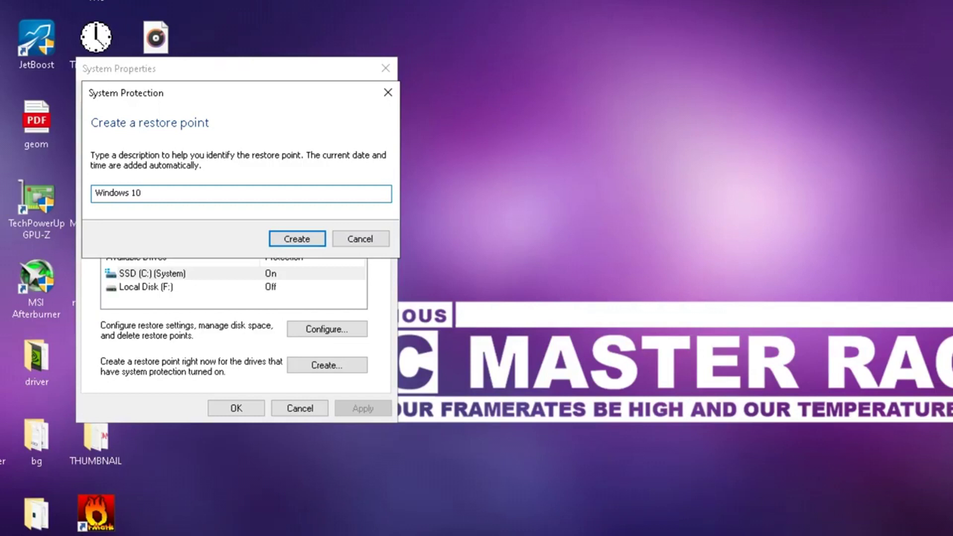
Create a system restore point described as "Windows 10" and dismiss the completion notice
click(312, 234)
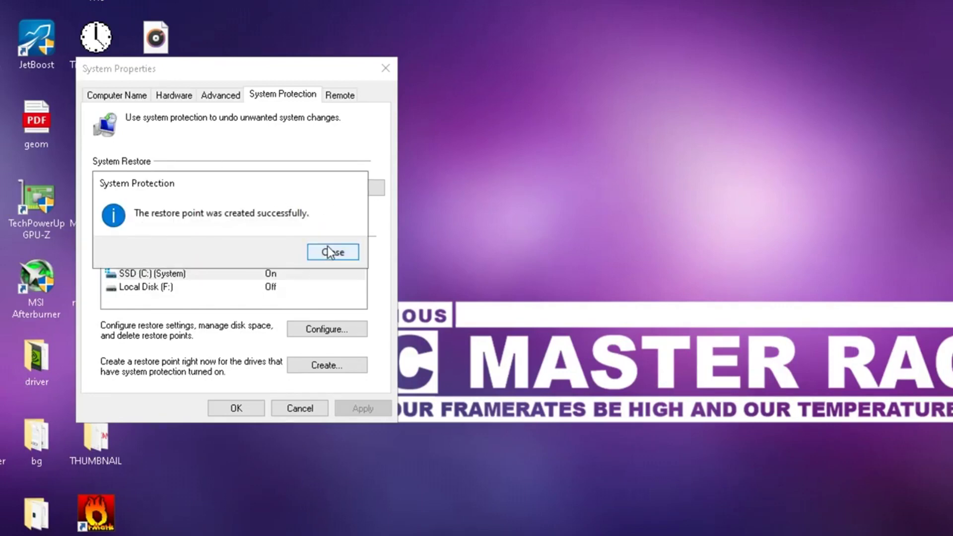
click(328, 253)
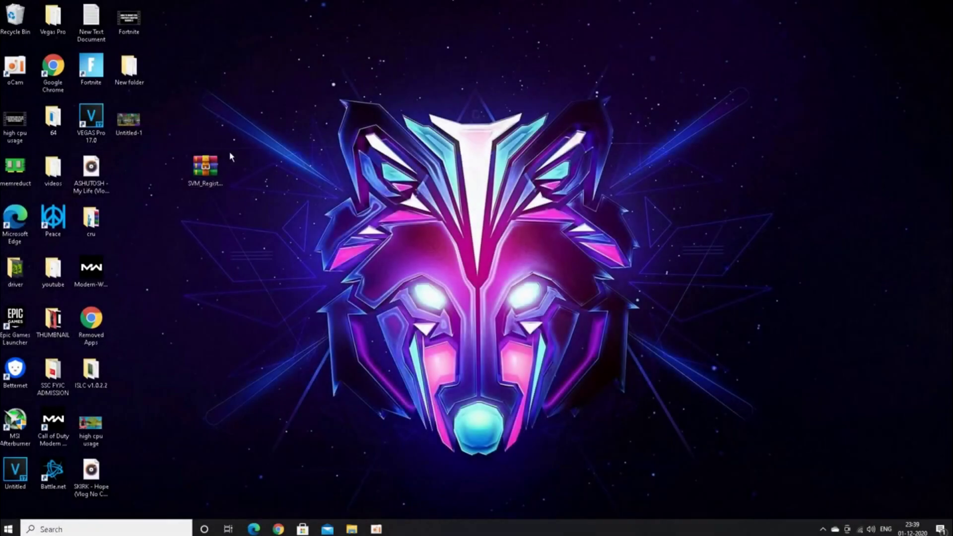
Extract the SVM_Registry_optimisation archive onto the desktop and open the extracted folder in a conveniently placed window
drag(206, 179, 281, 171)
right_click(281, 171)
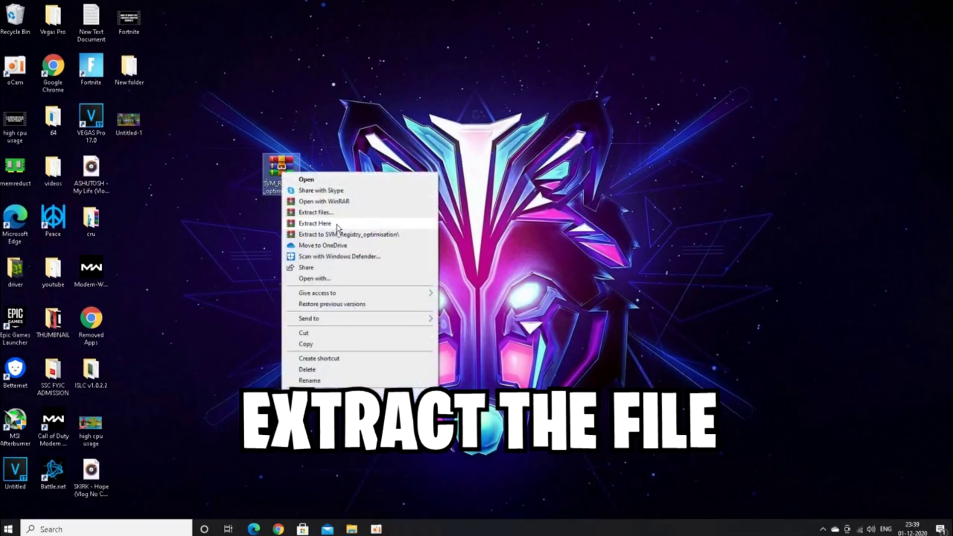
click(337, 225)
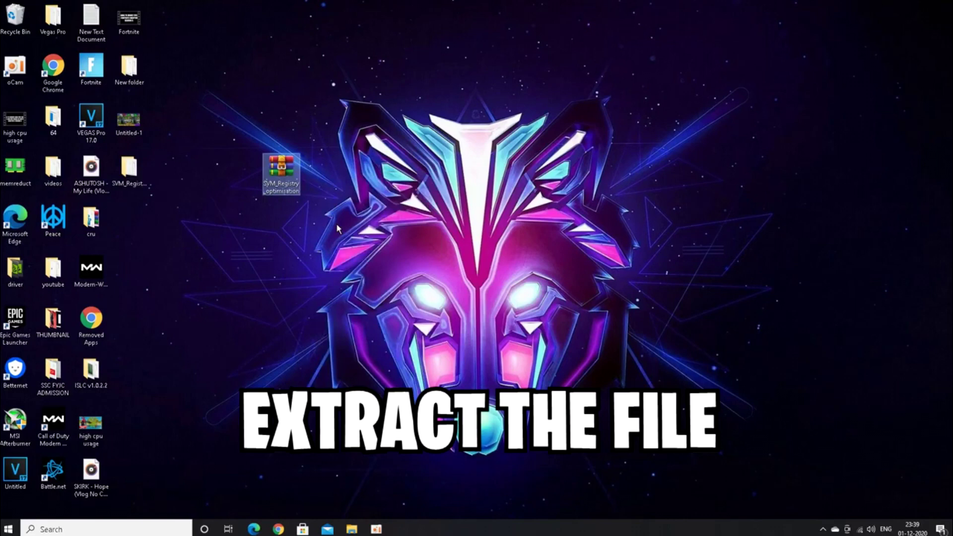
drag(129, 171, 356, 168)
double_click(357, 171)
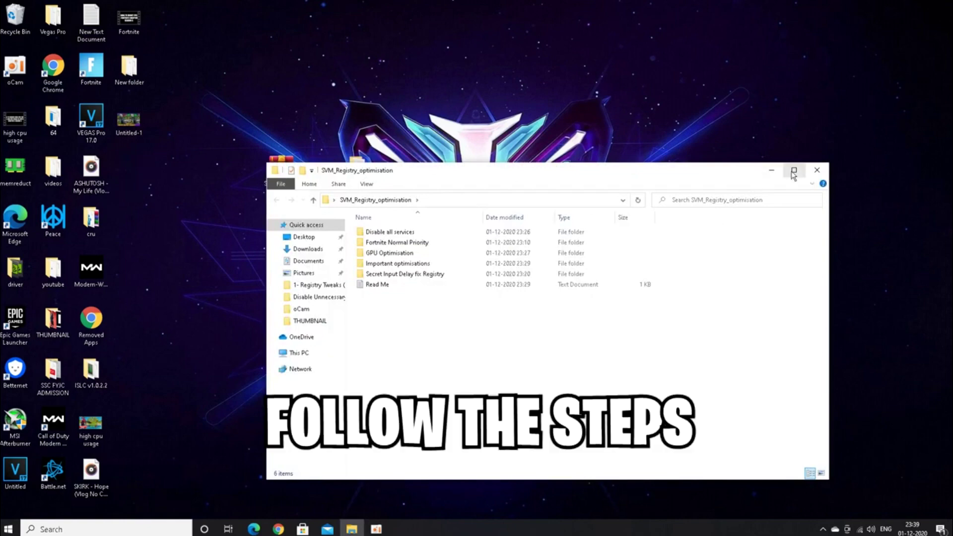
drag(464, 171, 464, 72)
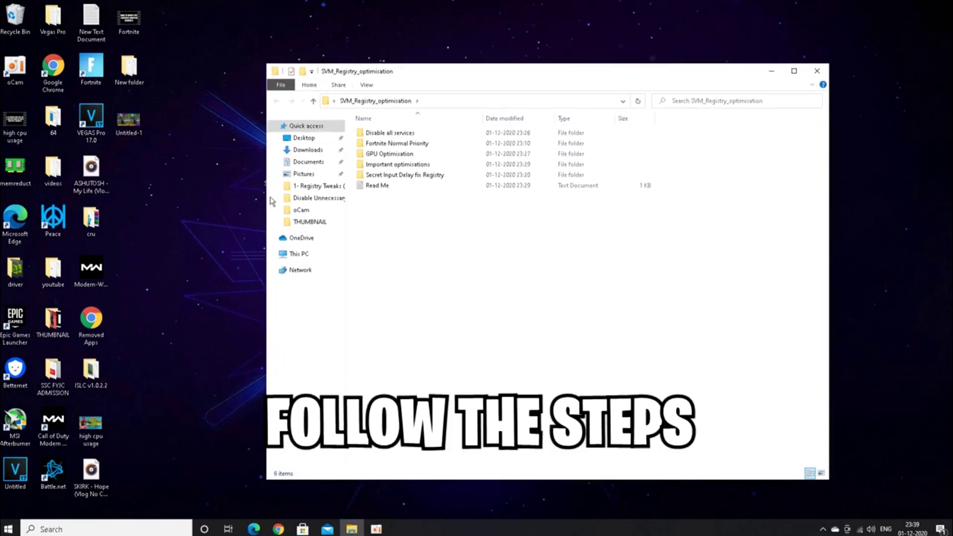
drag(258, 192, 170, 192)
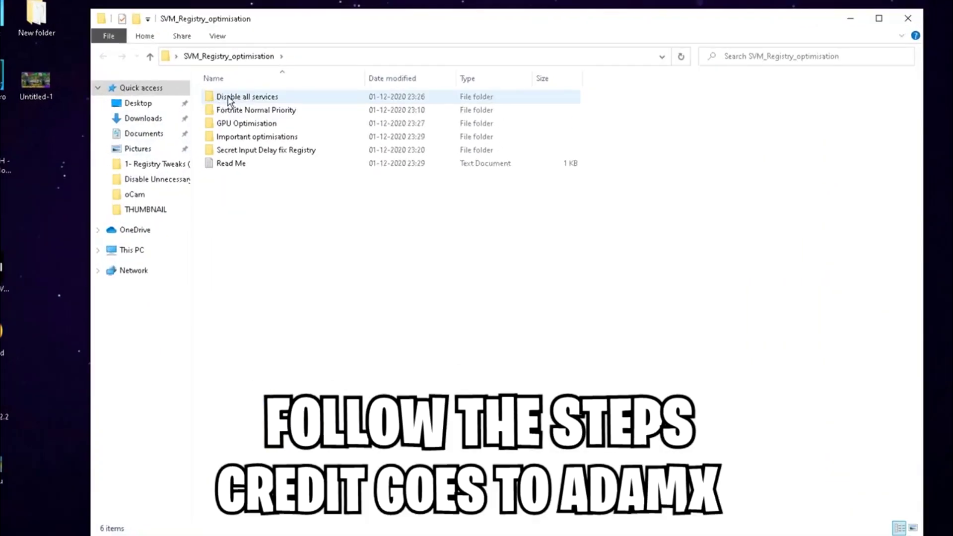
In the Disable all services folder, run the Disable Diagnostics & Telemetry Services registry file through PowerRun and accept adding it to the registry
double_click(280, 135)
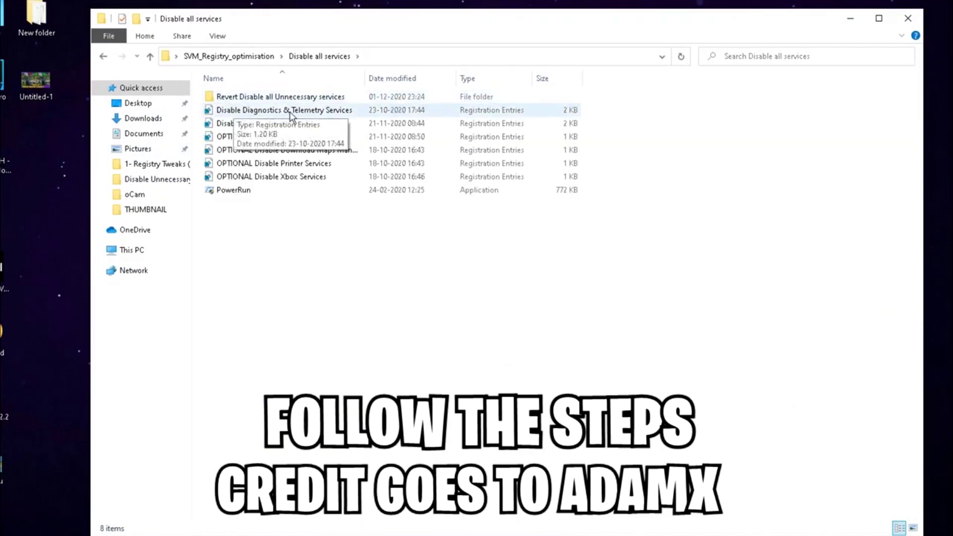
click(266, 111)
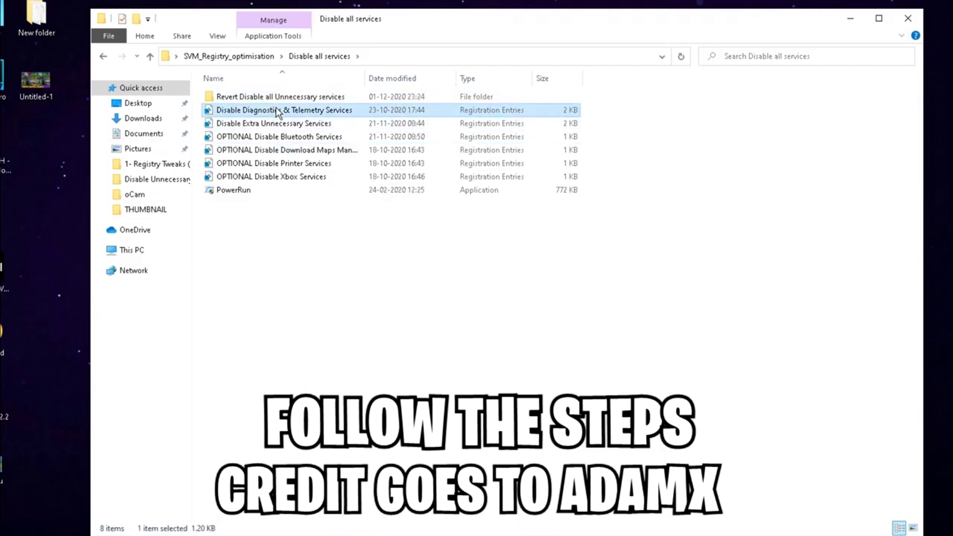
drag(266, 110, 362, 193)
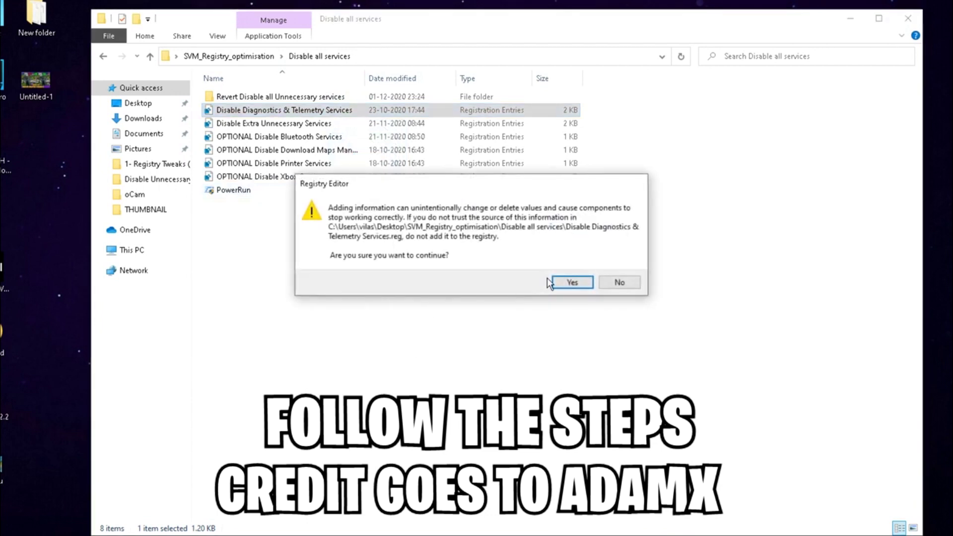
click(577, 280)
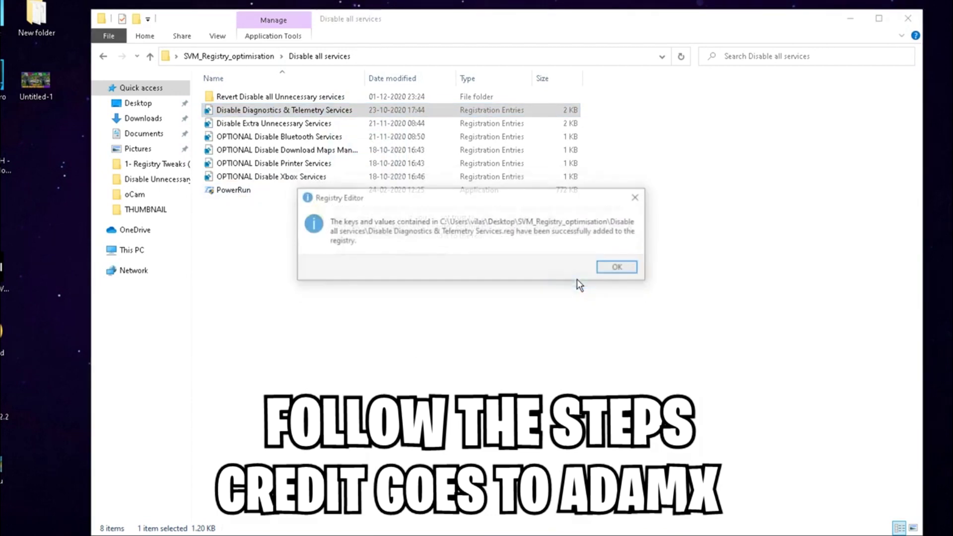
click(616, 268)
Run the Disable Extra Unnecessary Services registry file through PowerRun and accept adding it to the registry
click(261, 124)
drag(253, 129, 252, 191)
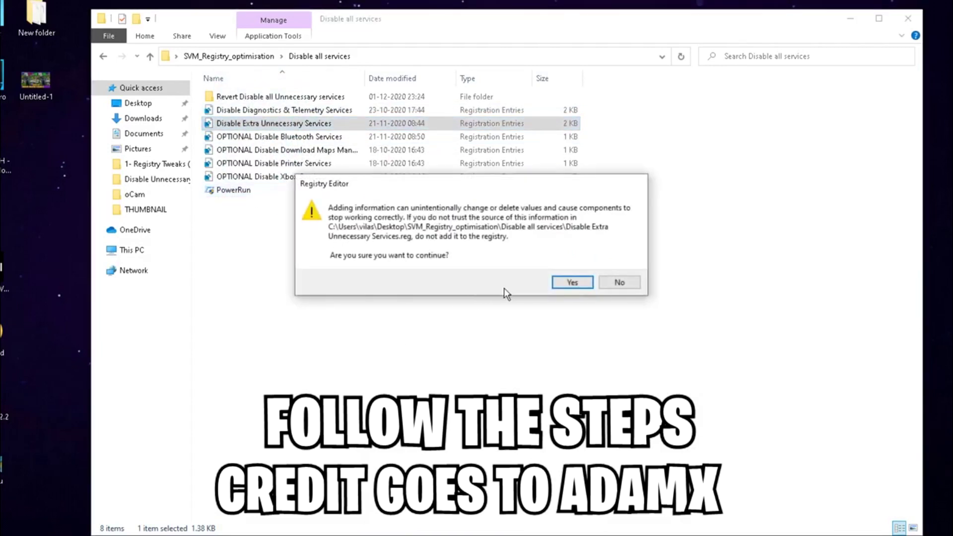
click(584, 283)
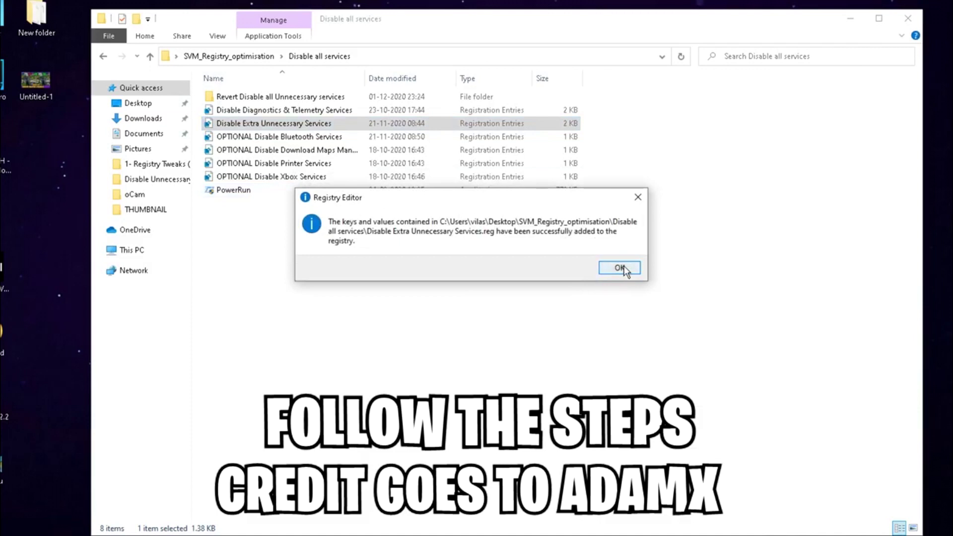
click(623, 269)
Run the OPTIONAL Disable Bluetooth Services registry file through PowerRun and accept adding it to the registry
click(273, 138)
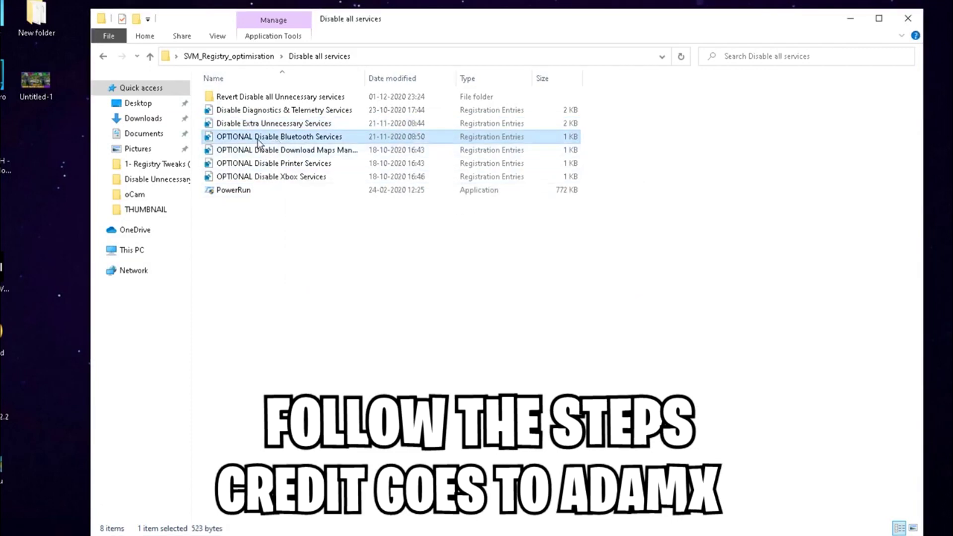
drag(252, 140, 269, 192)
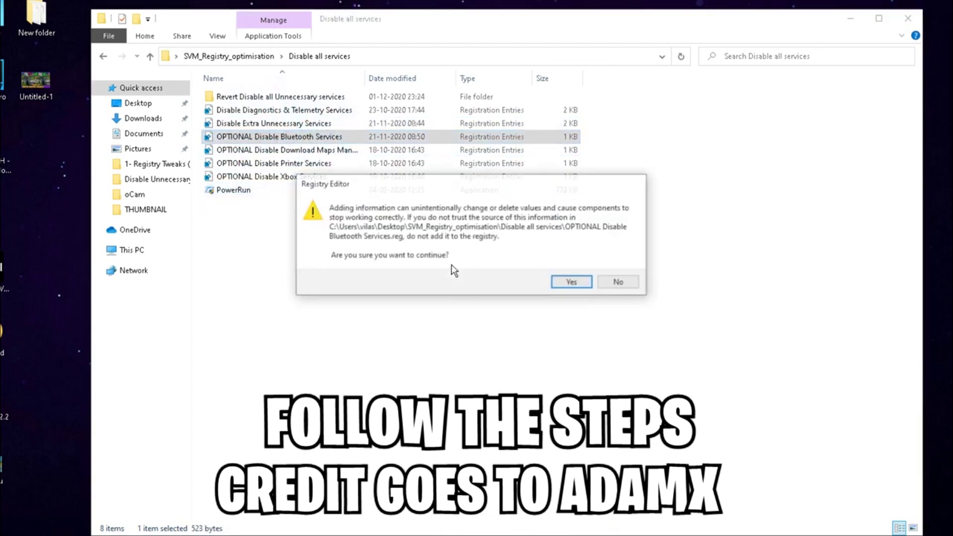
click(573, 282)
click(613, 269)
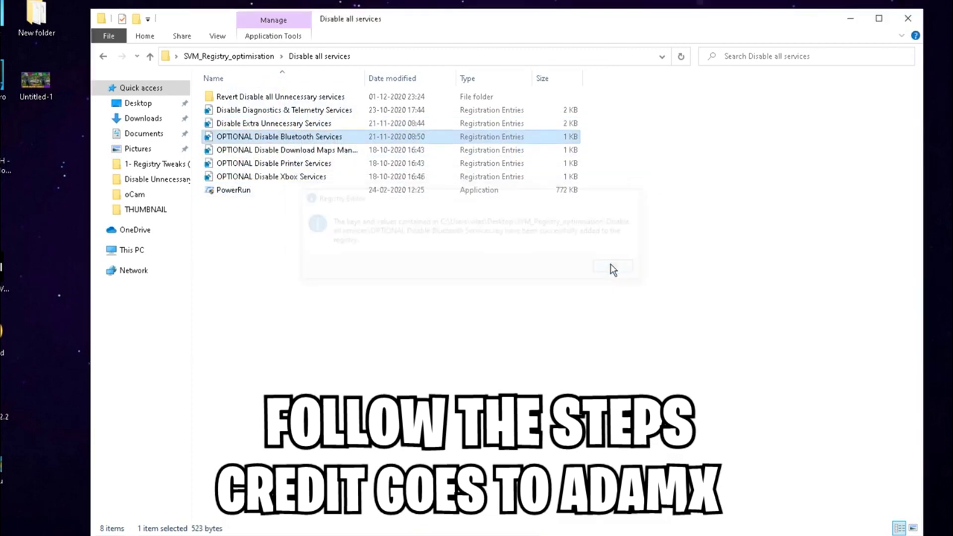
Run the OPTIONAL Disable Download Maps Manager registry file through PowerRun and accept adding it to the registry
click(258, 150)
drag(277, 151, 263, 191)
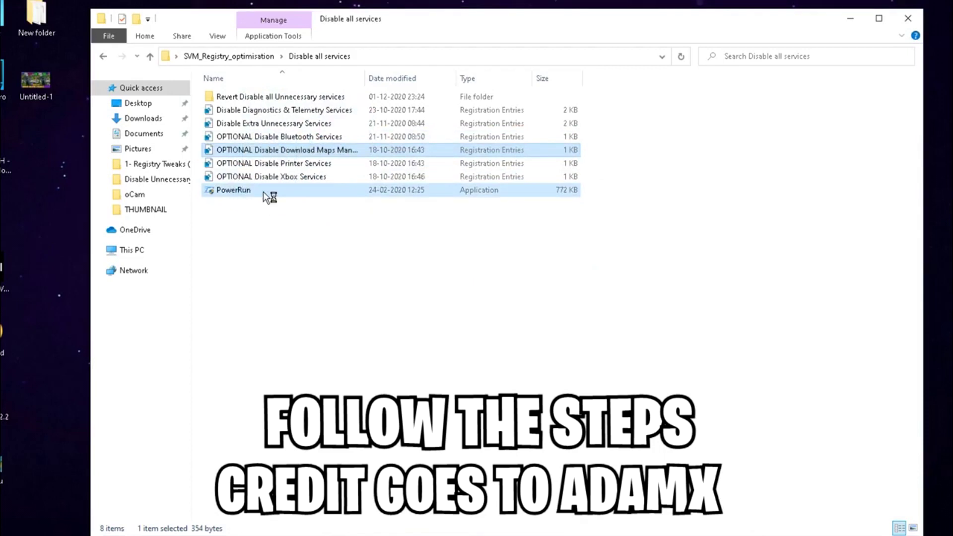
click(566, 281)
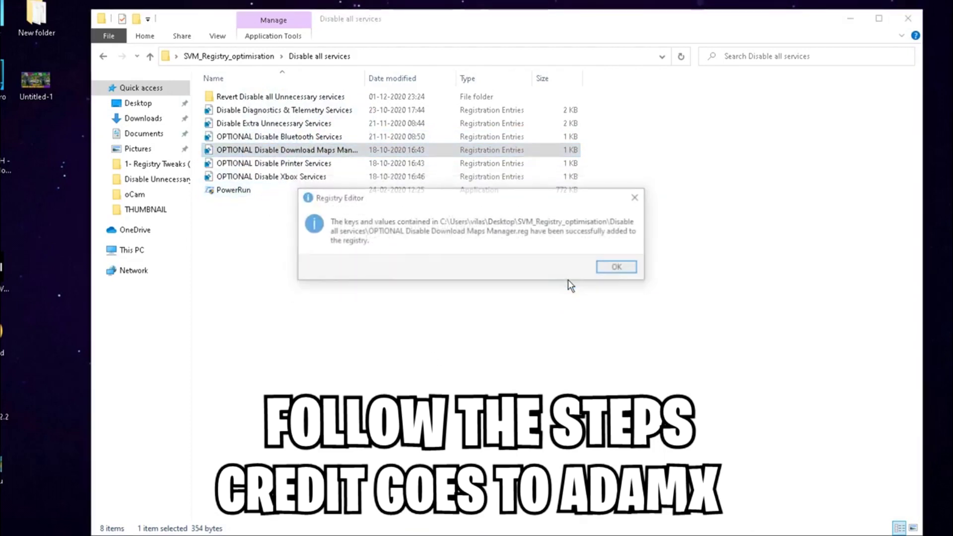
click(624, 271)
Run the OPTIONAL Disable Printer Services registry file through PowerRun and accept adding it to the registry
click(254, 164)
drag(255, 164, 271, 190)
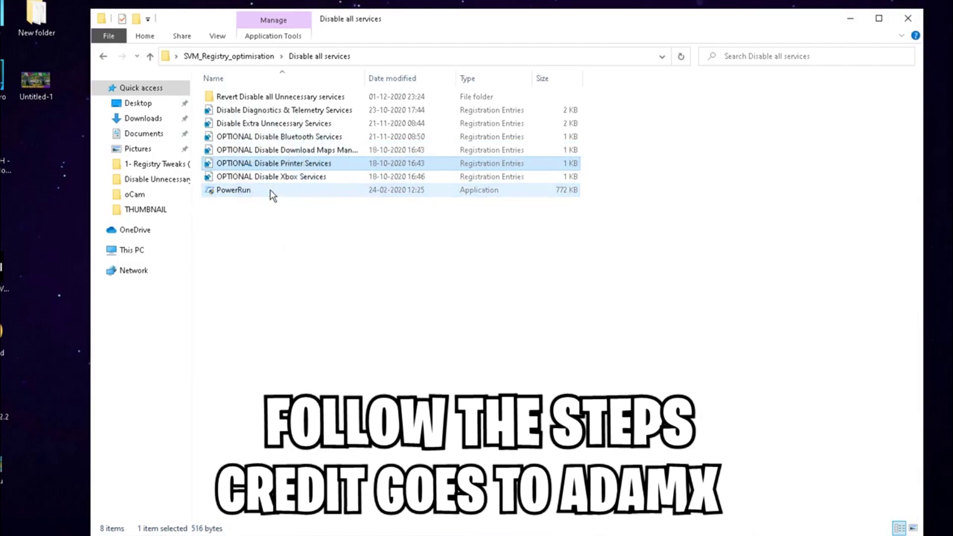
click(569, 282)
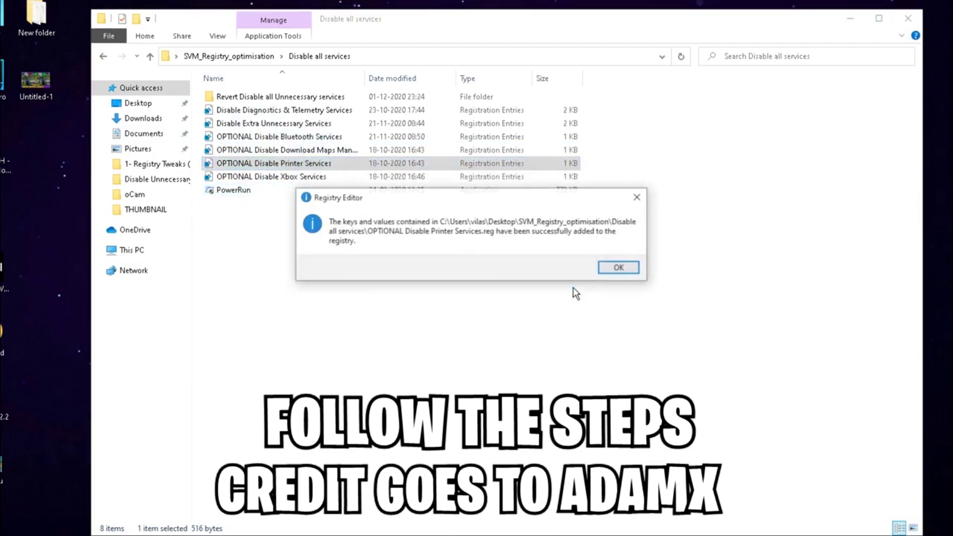
click(617, 271)
Run the OPTIONAL Disable Xbox Services registry file through PowerRun and accept adding it to the registry
click(341, 179)
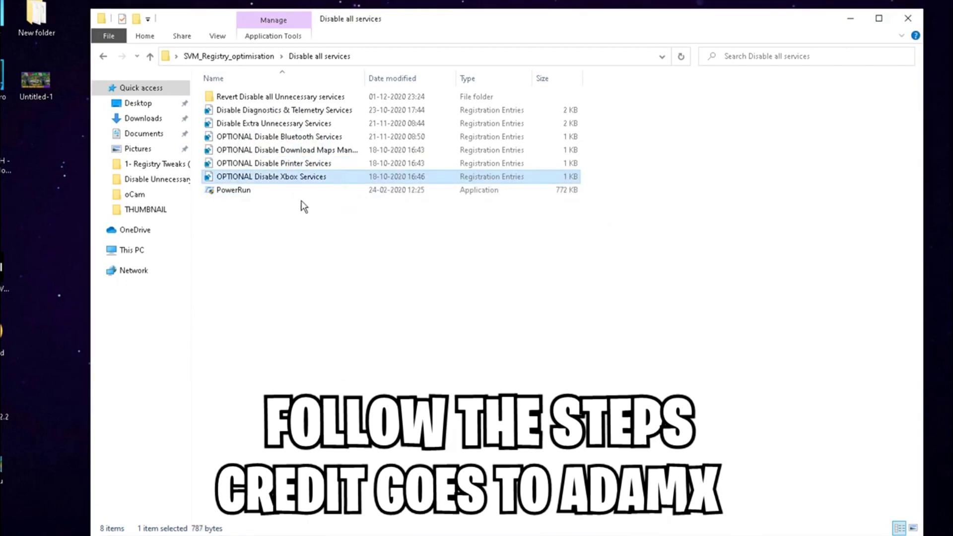
drag(260, 174, 271, 194)
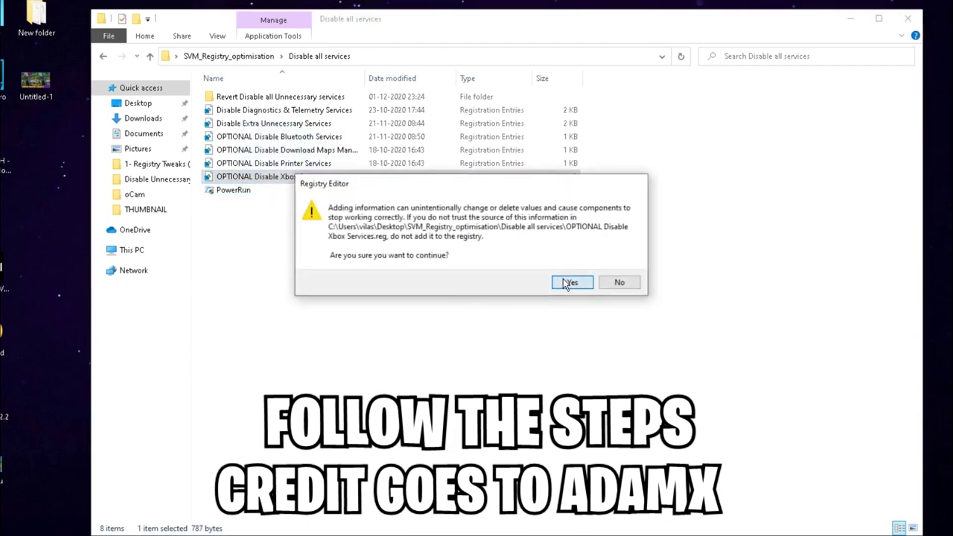
click(569, 281)
click(620, 263)
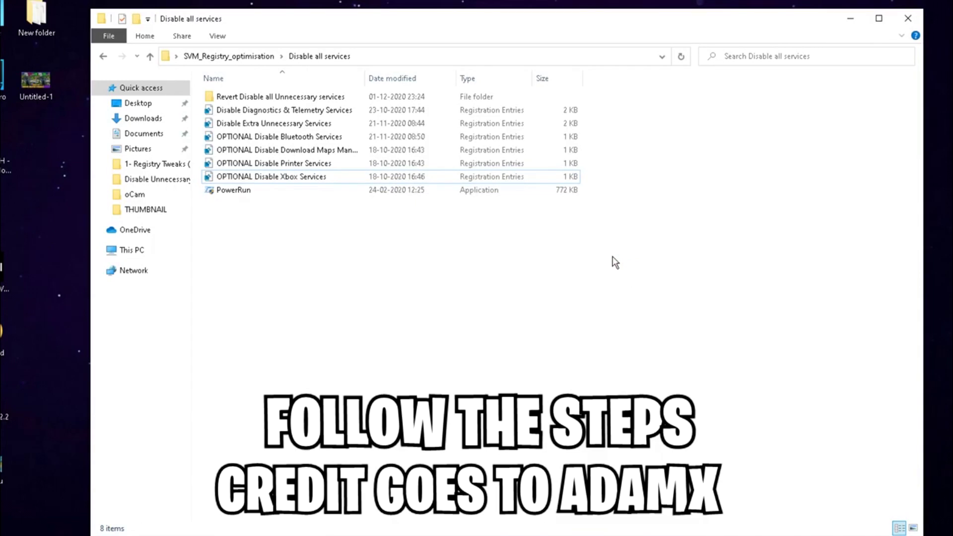
View the files in the Revert Disable all Unnecessary services folder, then return to the SVM_Registry_optimisation folder
double_click(326, 97)
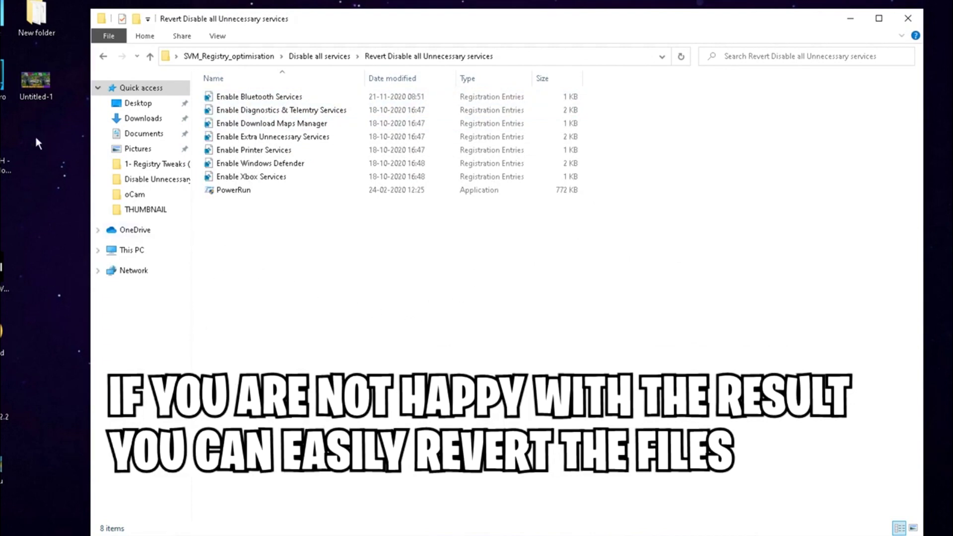
click(101, 57)
click(102, 58)
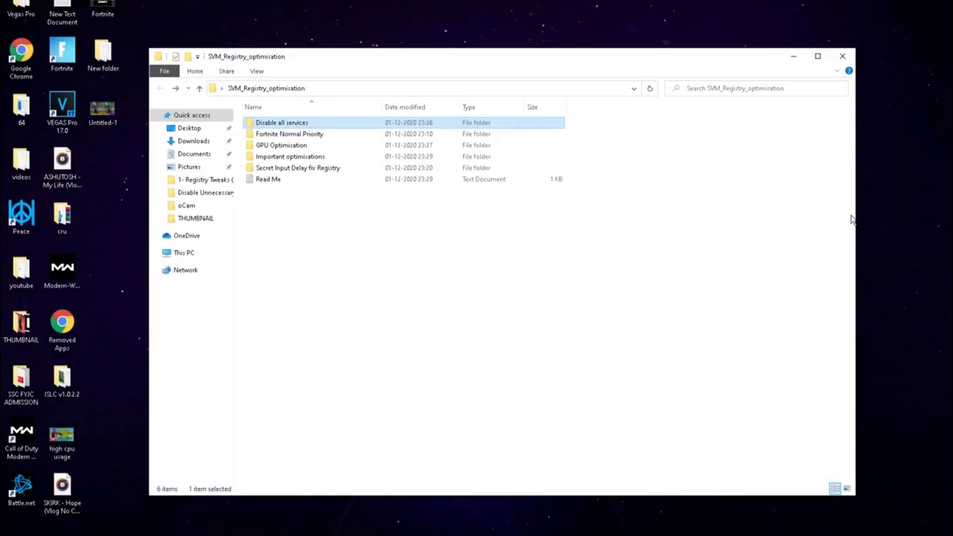
Open the Fortnite Normal Priority folder and add its Fortnite Normal Priority registry file to the registry
click(294, 124)
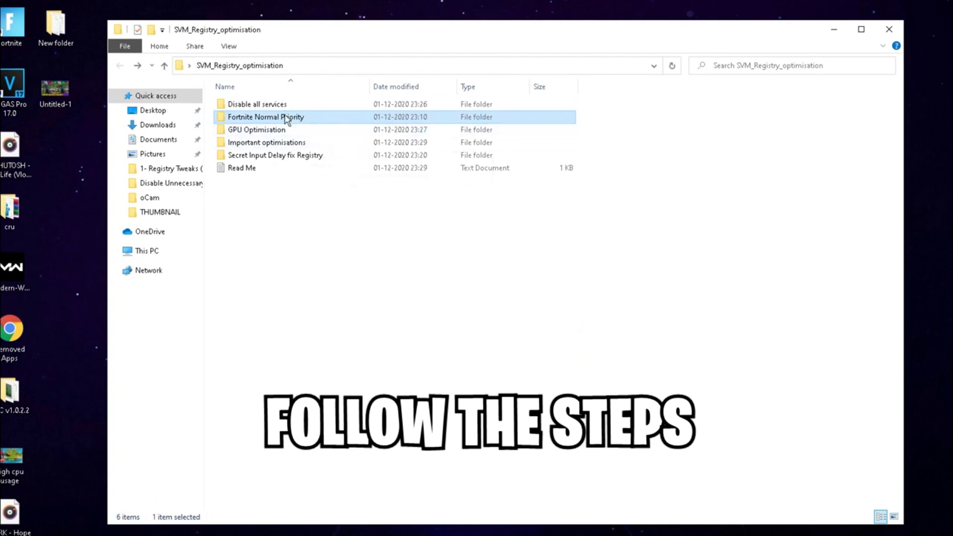
double_click(286, 118)
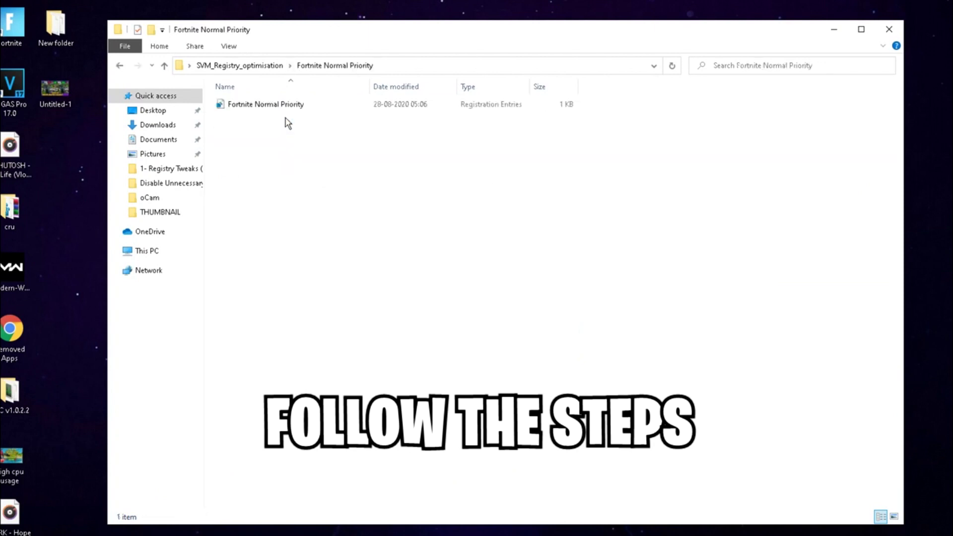
click(282, 105)
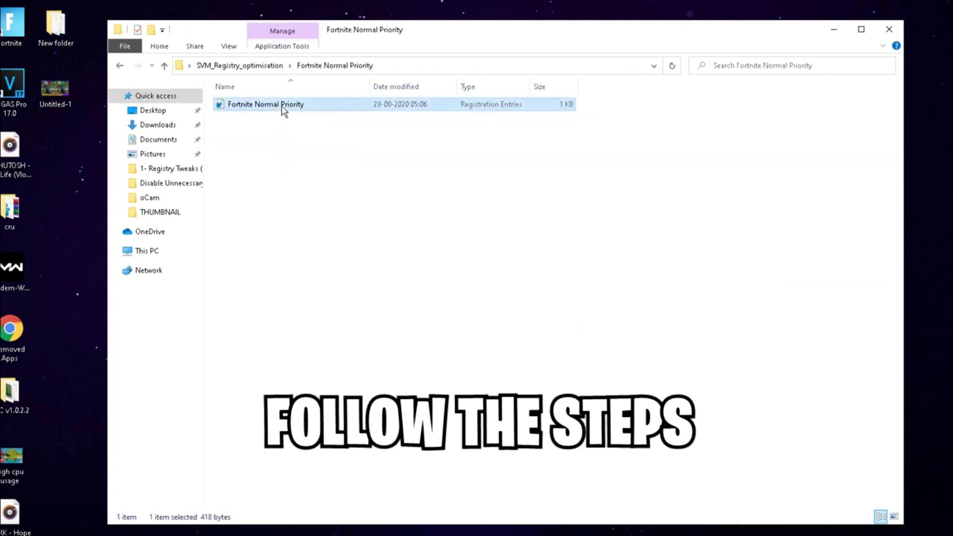
double_click(283, 105)
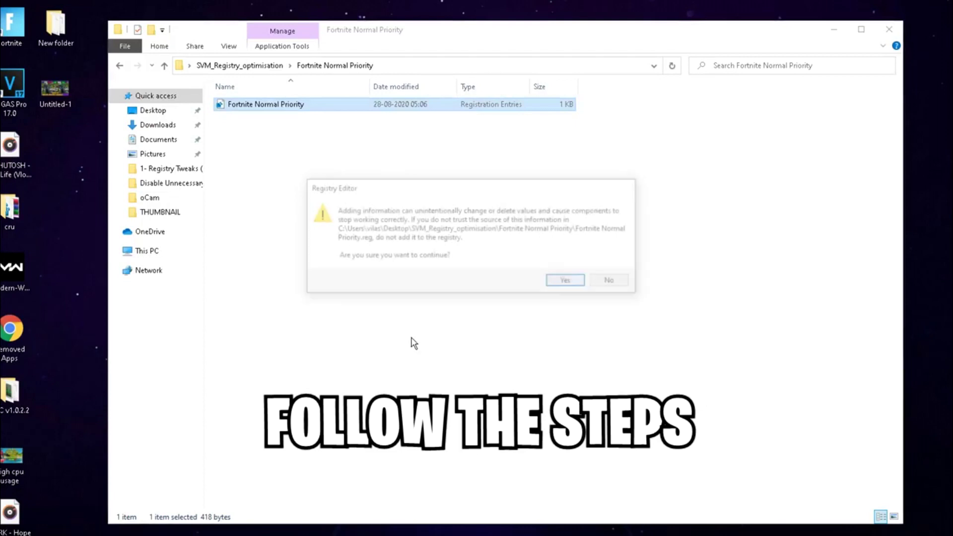
click(566, 283)
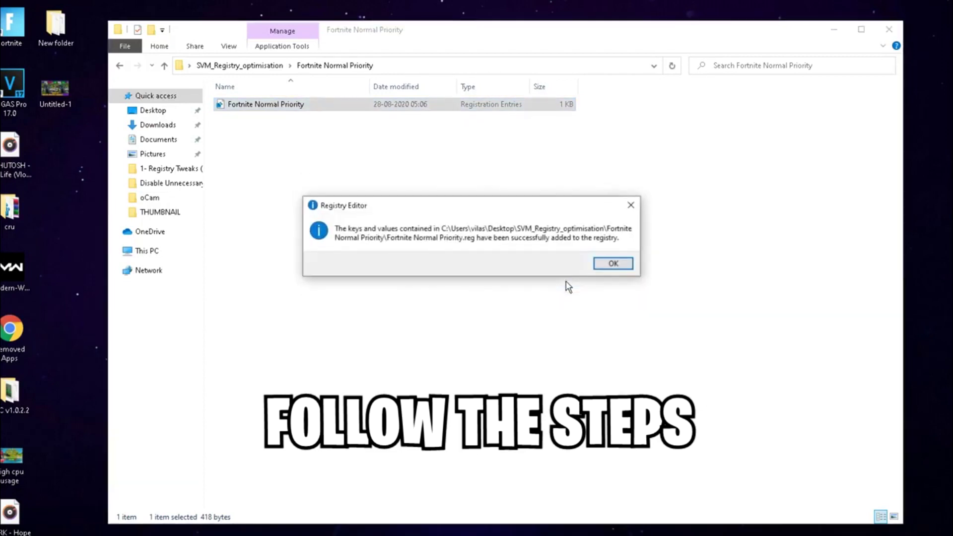
click(615, 265)
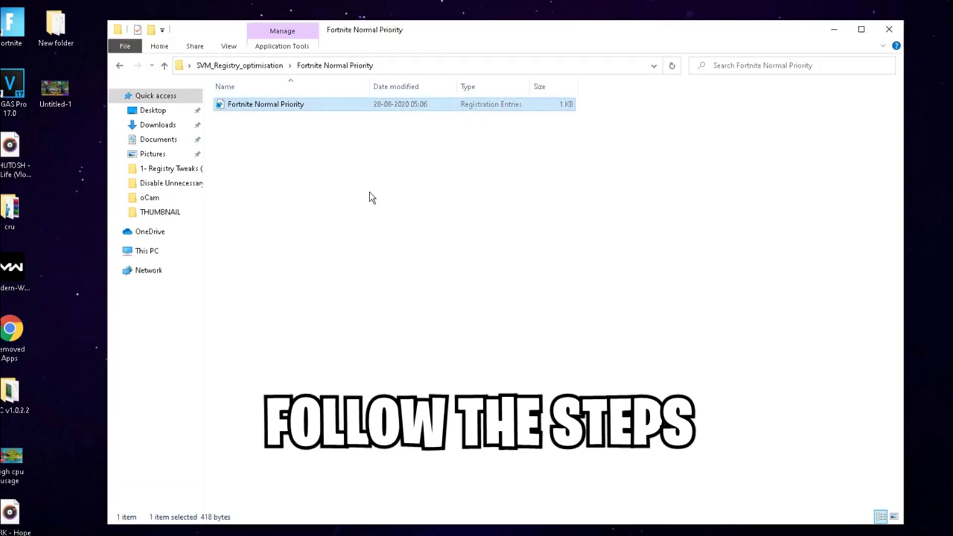
Return to the SVM_Registry_optimisation folder and open the Nvidia Gpu folder inside GPU Optimisation
click(119, 66)
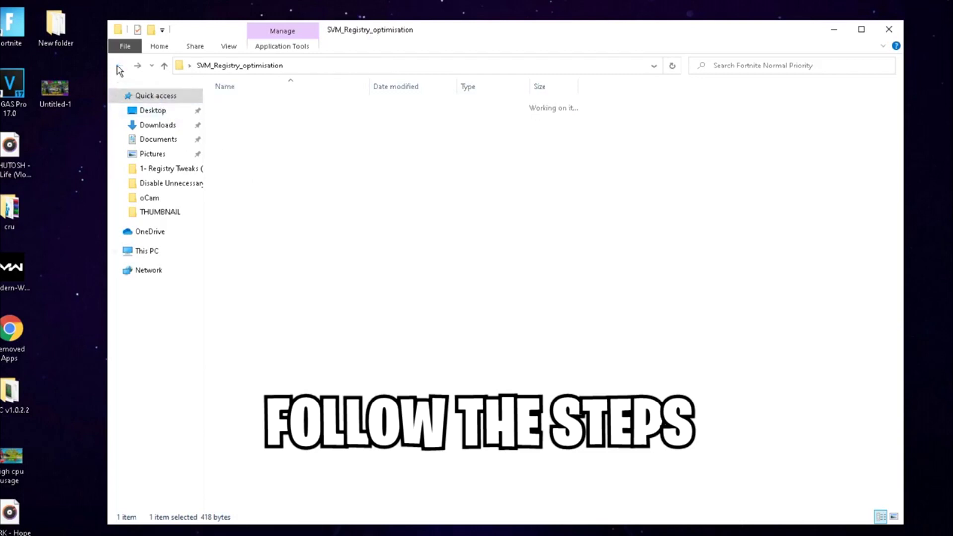
click(281, 129)
double_click(281, 129)
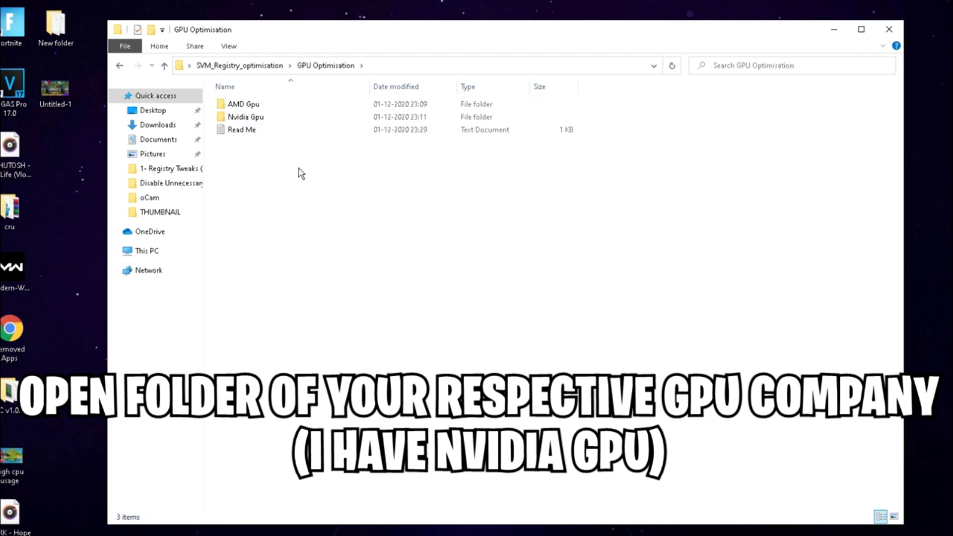
click(258, 119)
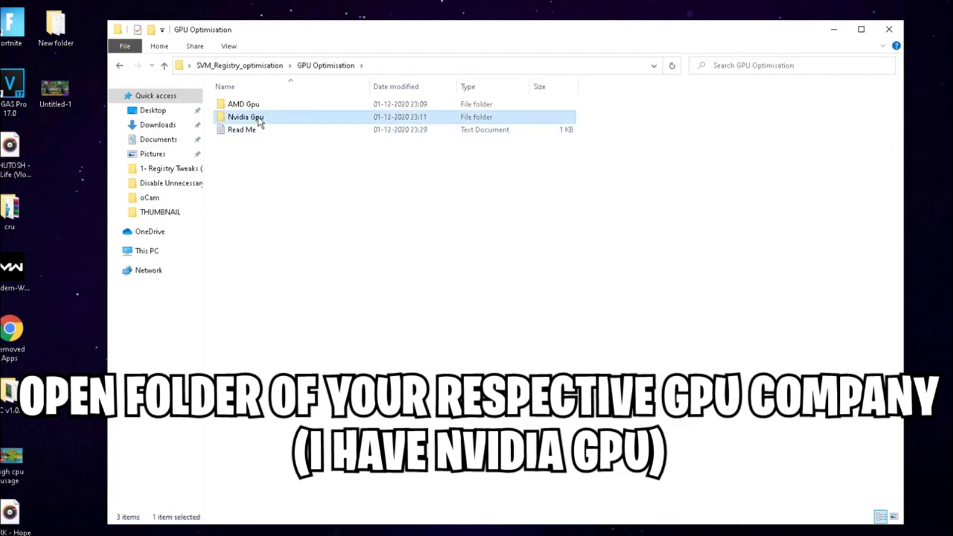
double_click(259, 119)
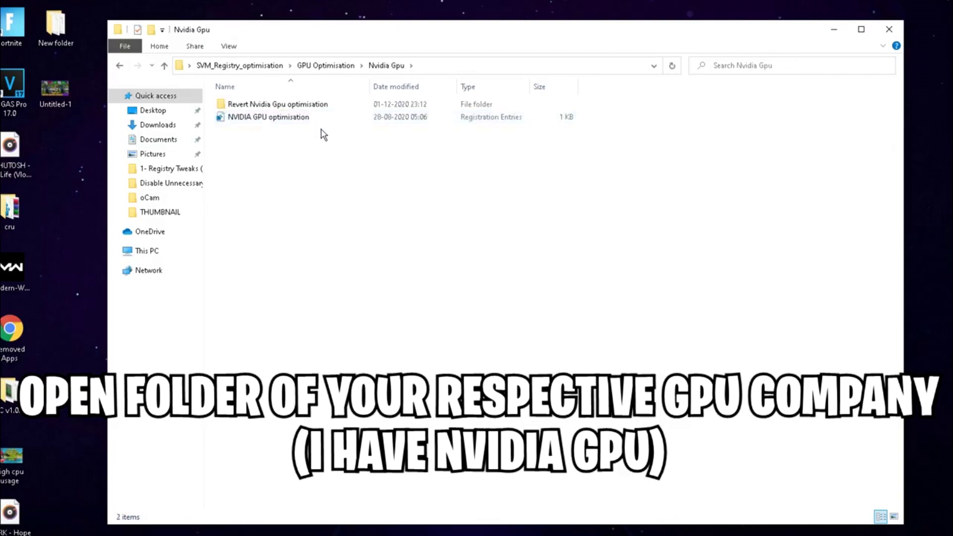
Add the NVIDIA GPU optimisation registry file in the Nvidia Gpu folder to the registry
click(301, 121)
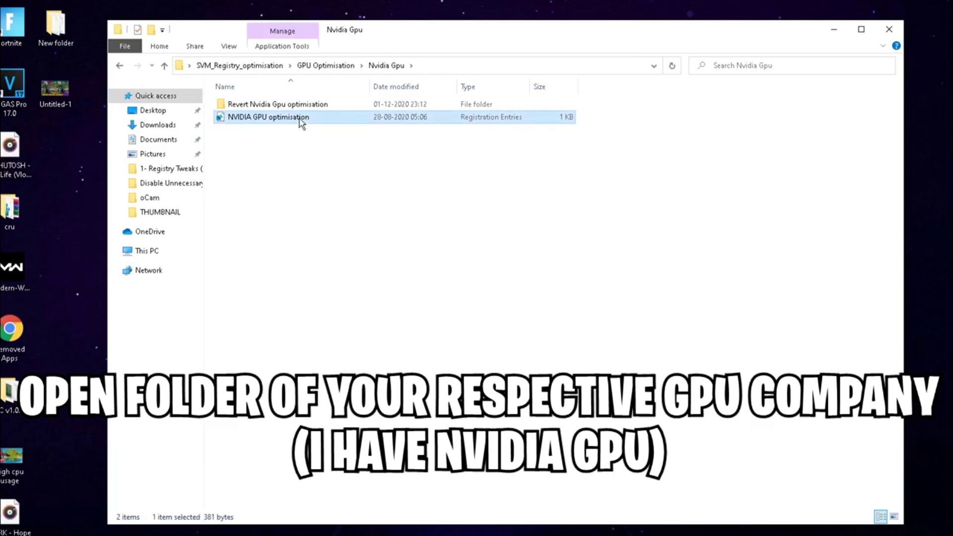
double_click(300, 121)
click(567, 280)
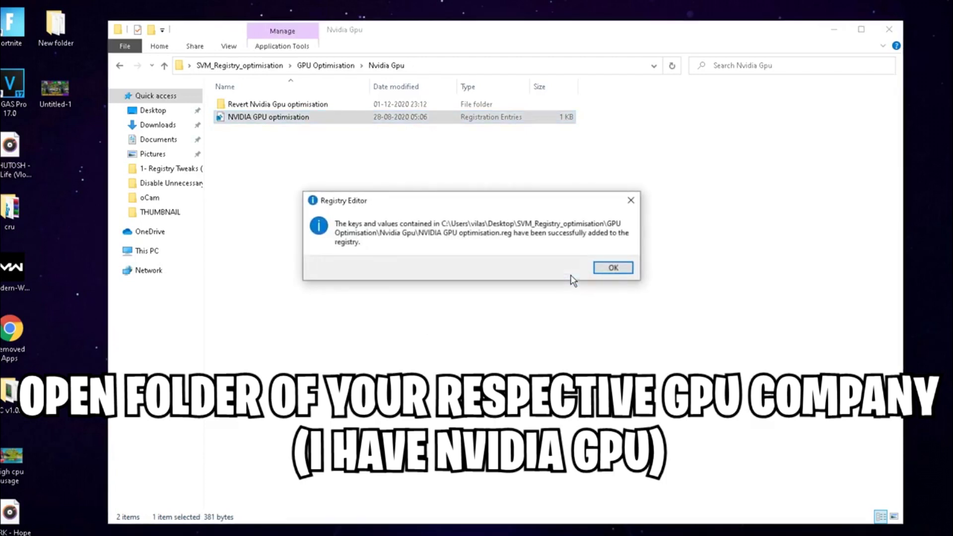
click(612, 268)
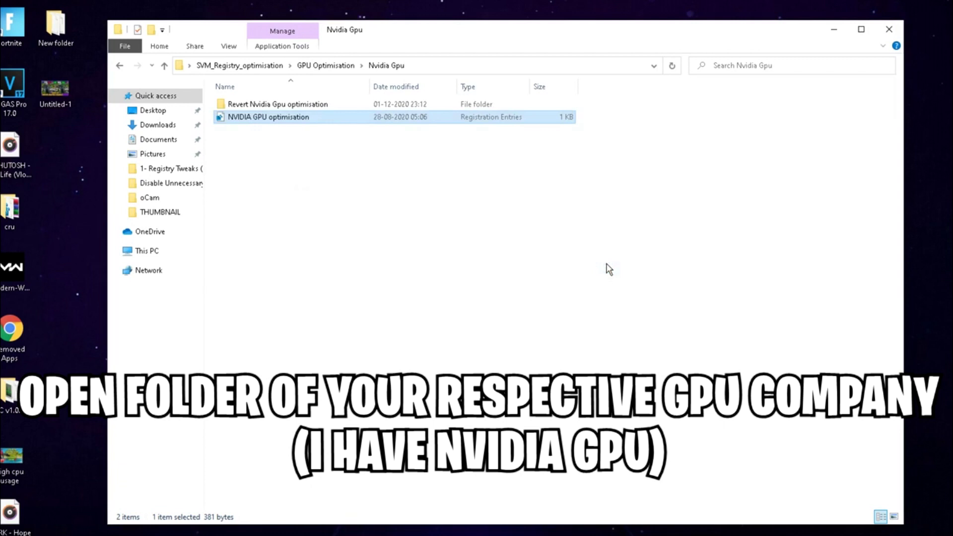
click(609, 268)
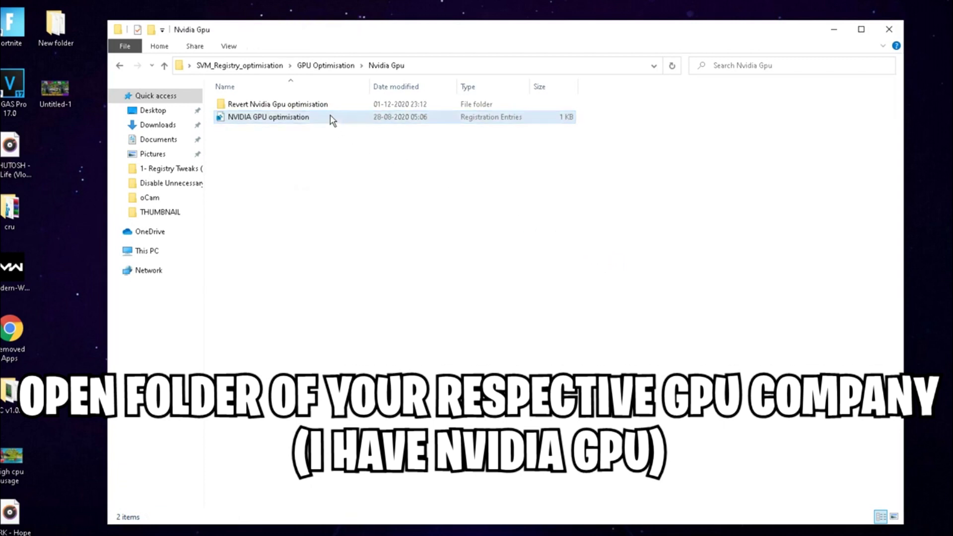
View the contents of the Revert Nvidia Gpu optimisation folder, then return to the SVM_Registry_optimisation folder
click(324, 104)
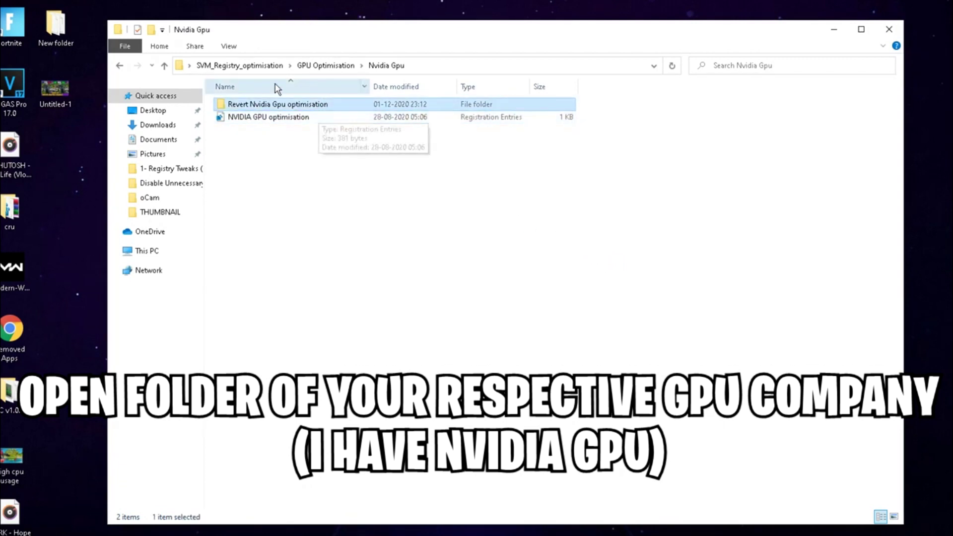
double_click(298, 104)
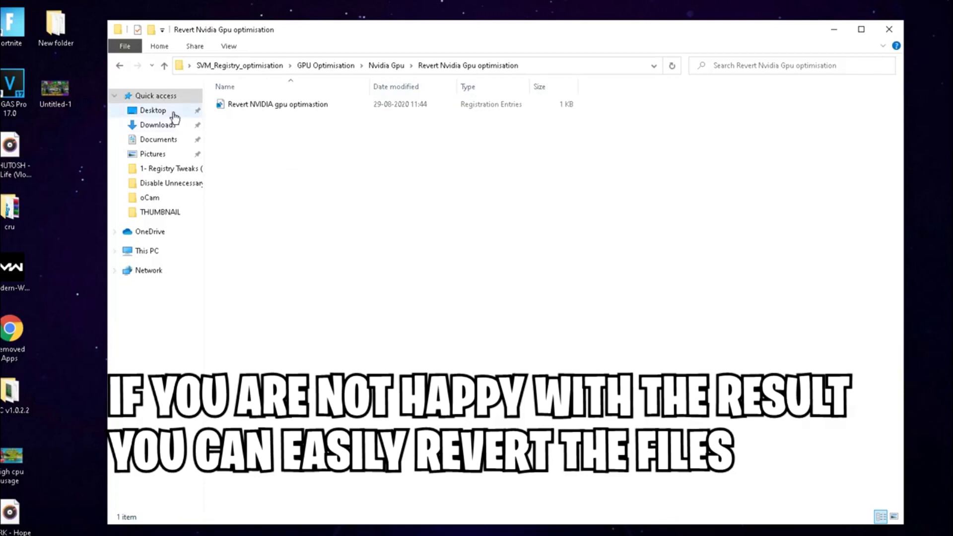
click(119, 67)
click(120, 67)
click(120, 67)
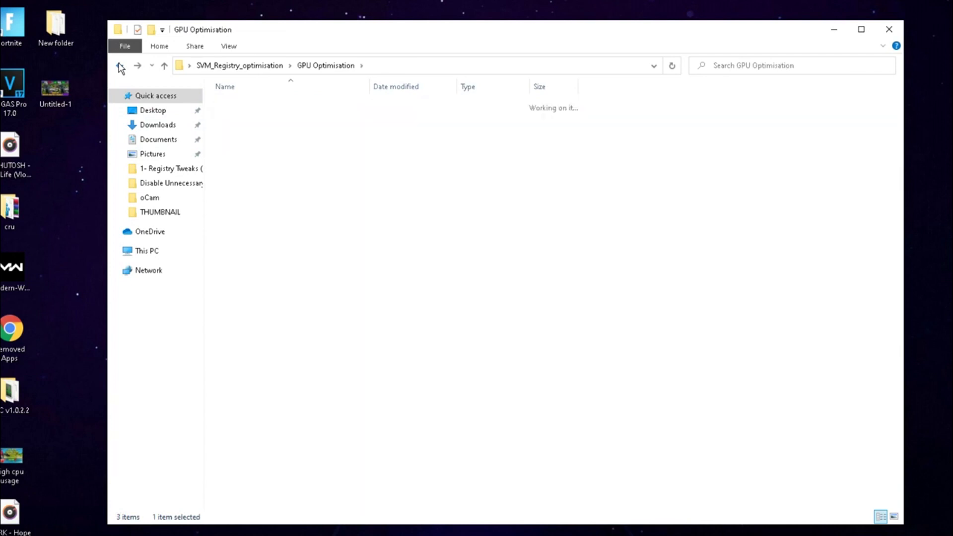
click(370, 330)
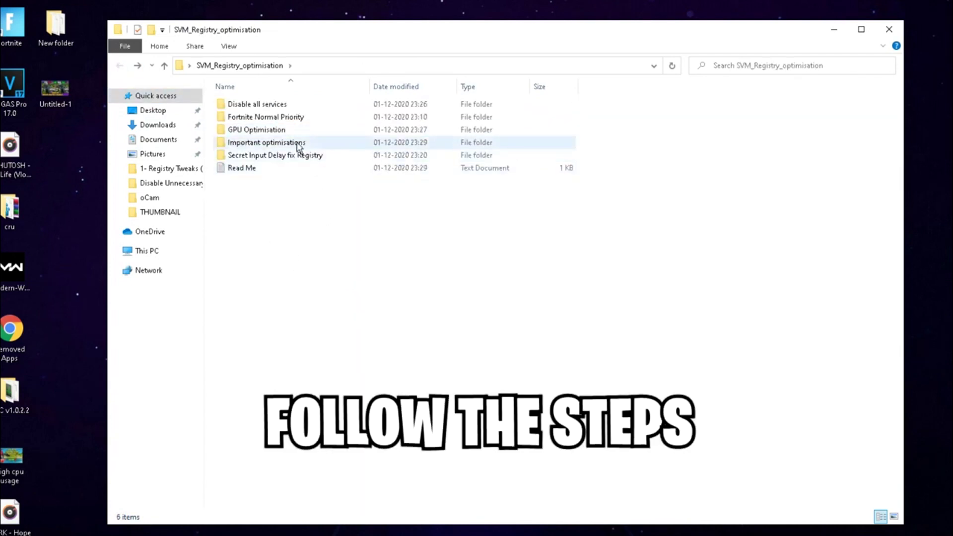
Open the Important optimisations folder and add its Disable Game DVR registry file to the registry
double_click(514, 142)
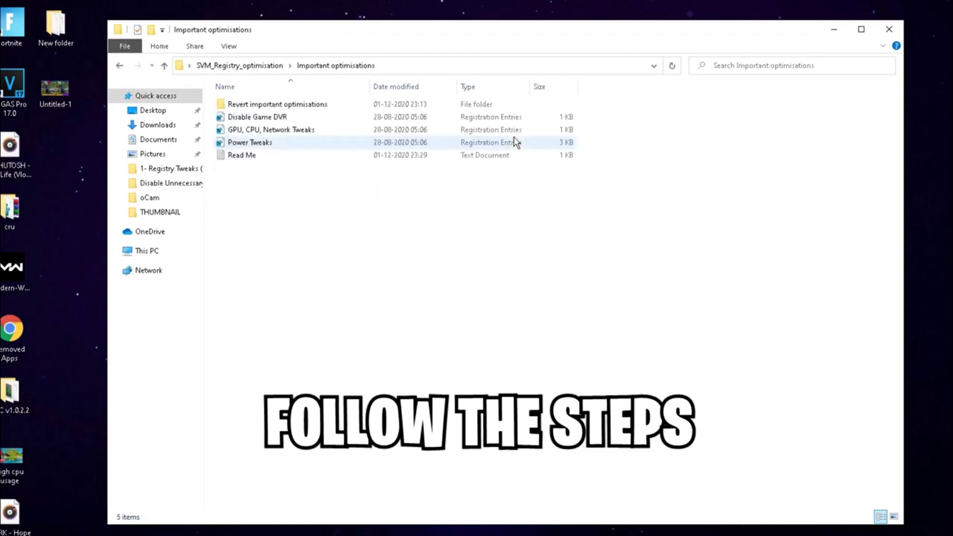
click(353, 116)
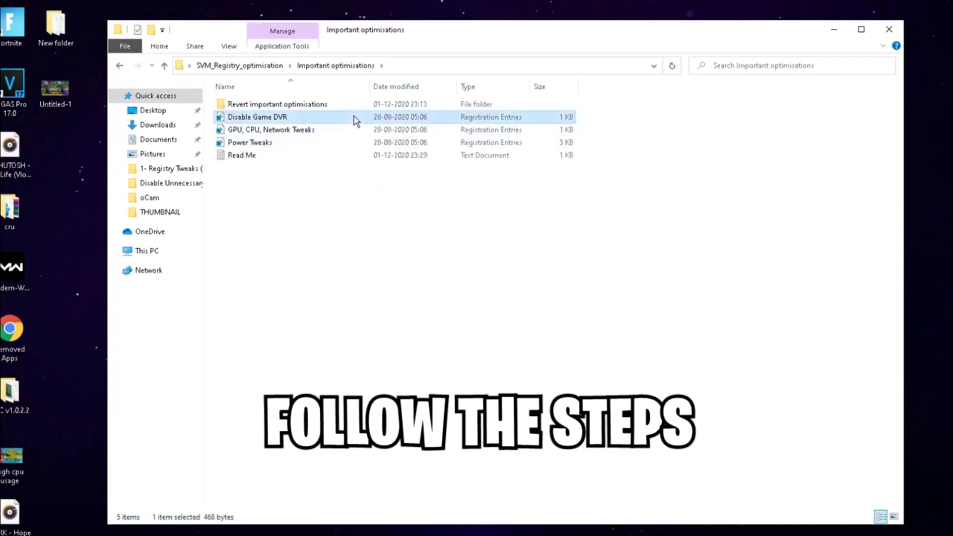
double_click(353, 116)
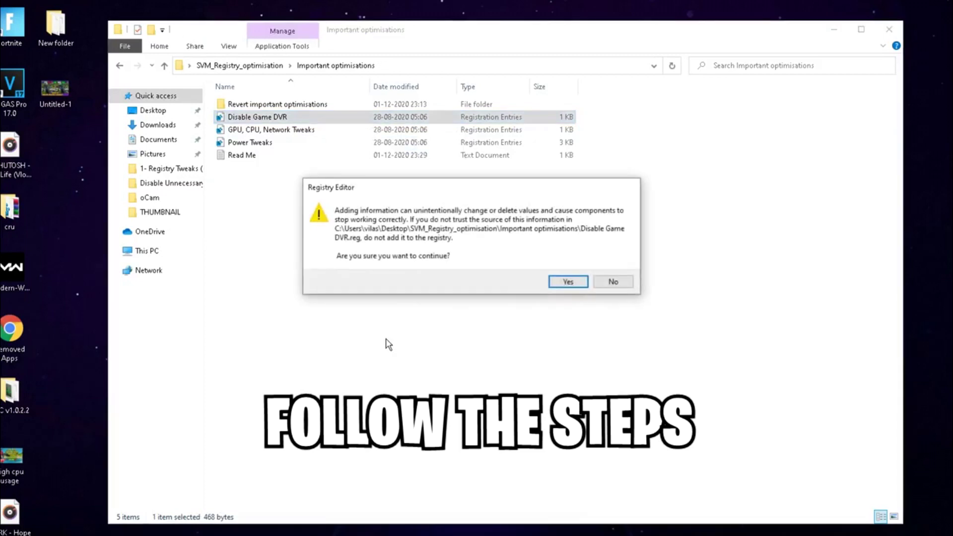
click(568, 282)
click(617, 270)
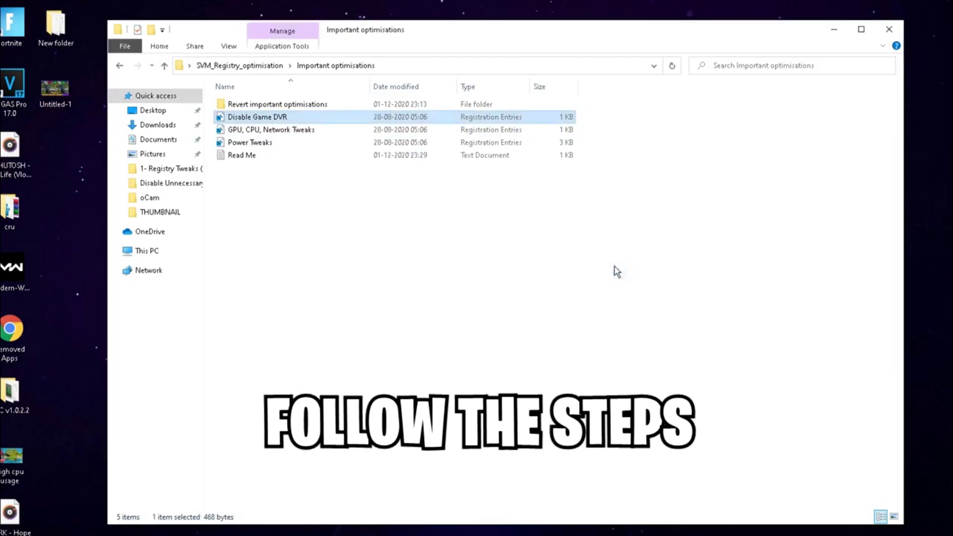
Add the GPU, CPU, Network Tweaks registry file in the Important optimisations folder to the registry
click(294, 131)
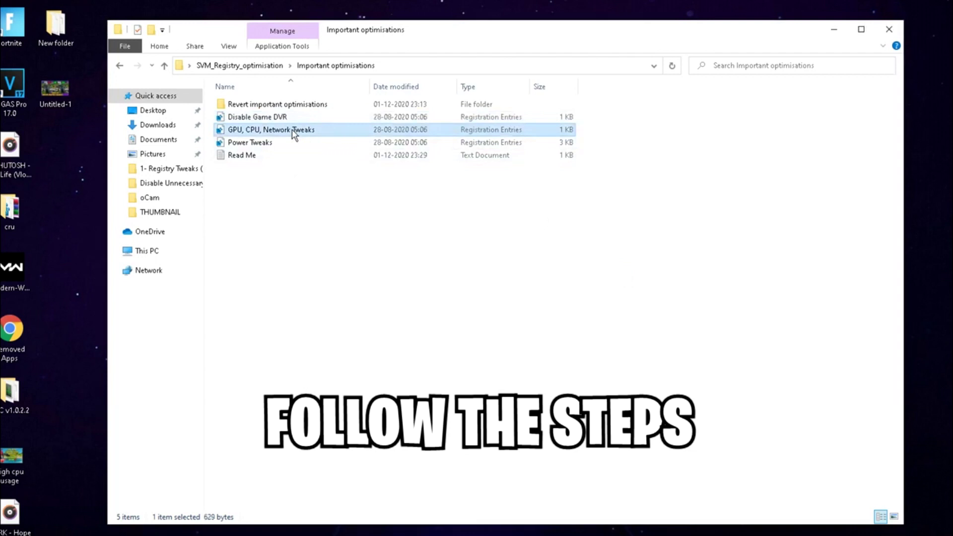
double_click(294, 132)
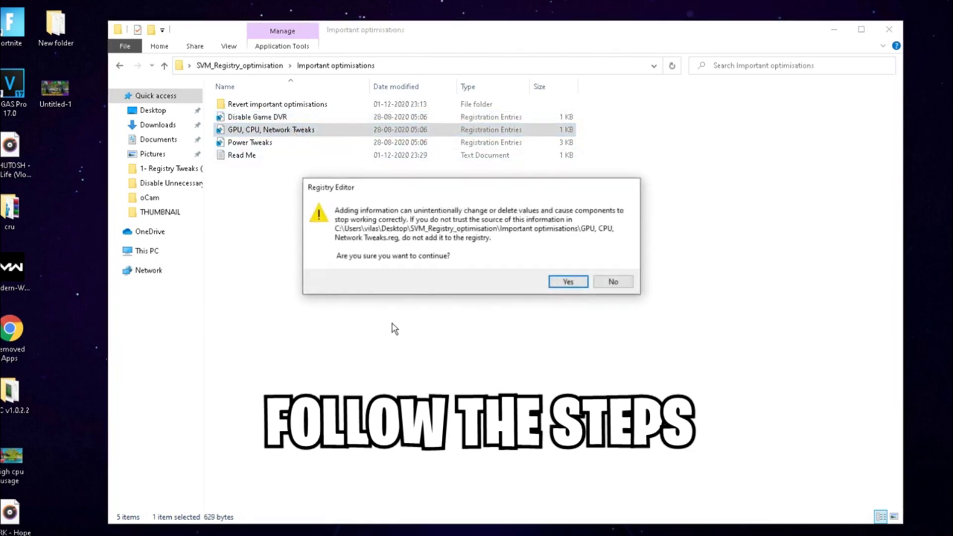
click(566, 282)
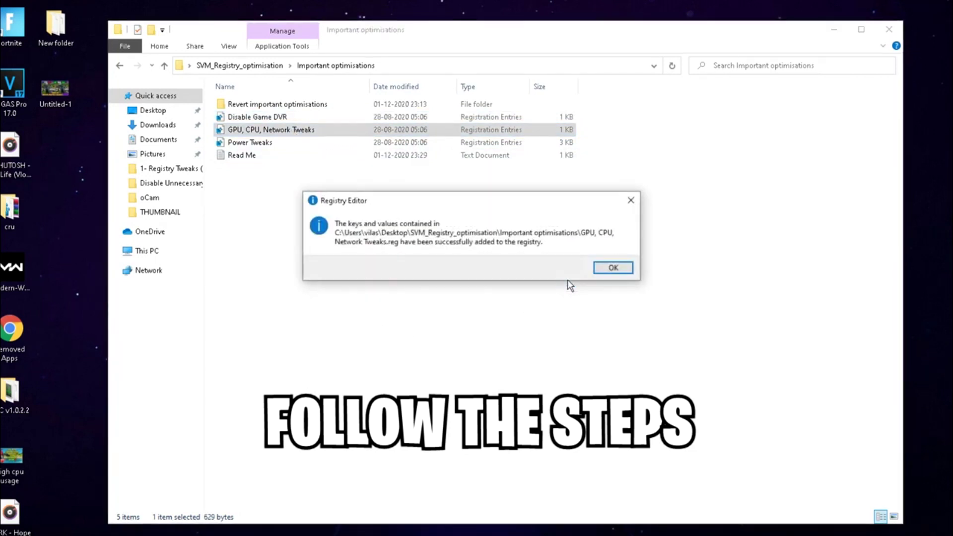
click(625, 270)
Add the Power Tweaks registry file in the Important optimisations folder to the registry
click(282, 145)
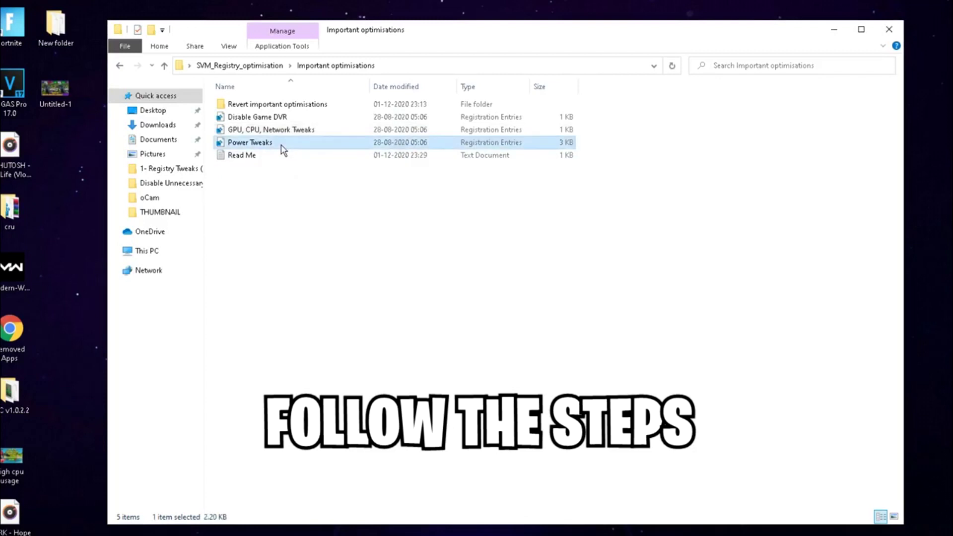
double_click(281, 146)
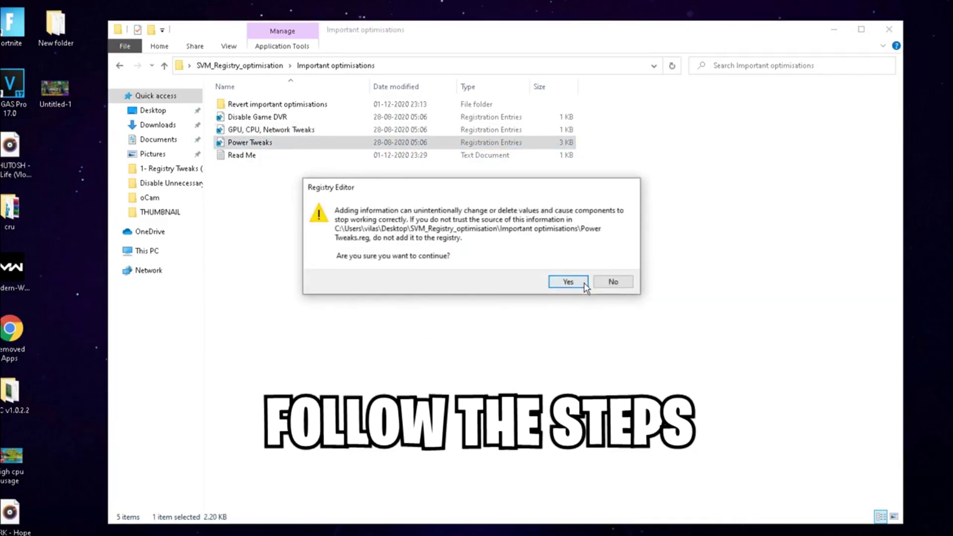
click(569, 281)
click(611, 268)
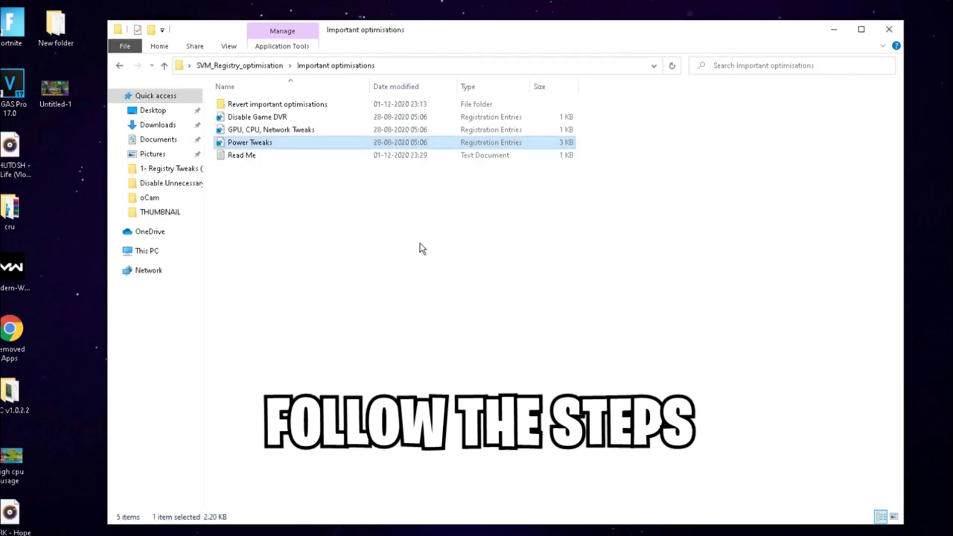
click(419, 248)
View the files in the Revert important optimisations folder, then return to the SVM_Registry_optimisation folder
double_click(319, 105)
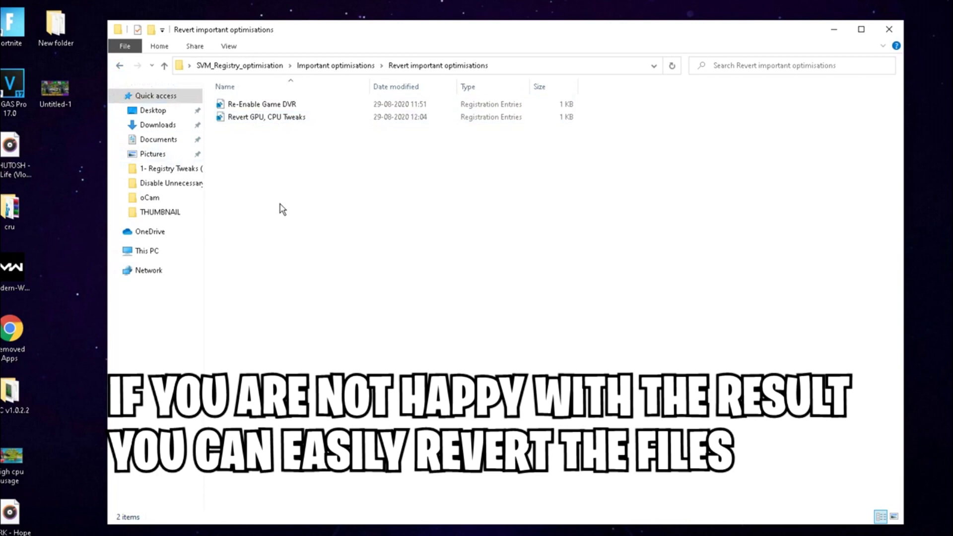
click(120, 66)
click(121, 67)
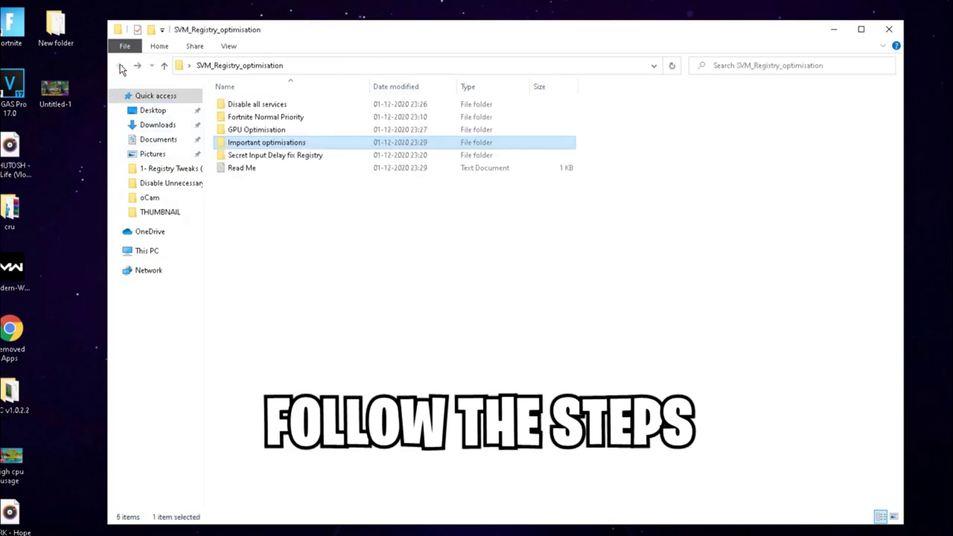
click(343, 250)
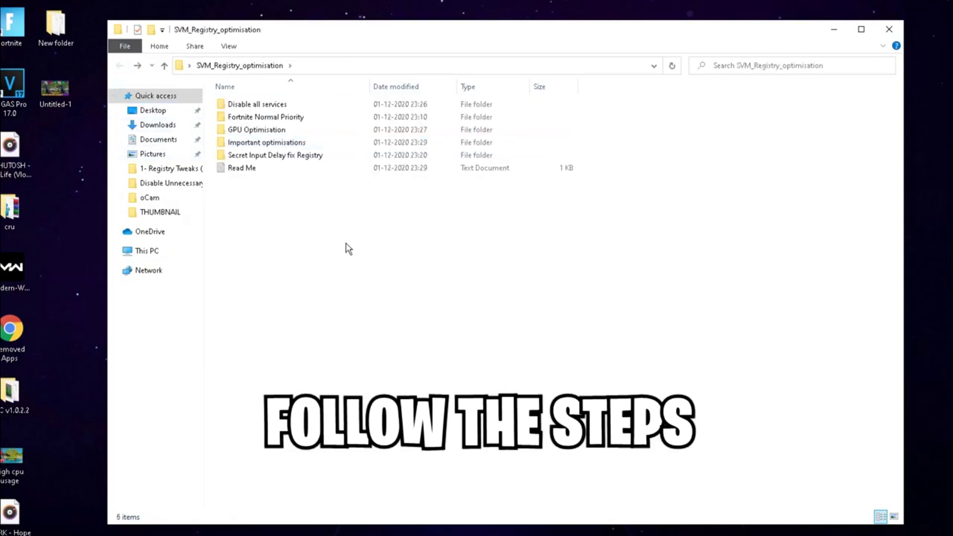
Open the Secret Input Delay fix Registry folder and add its registry file of the same name to the registry
click(459, 156)
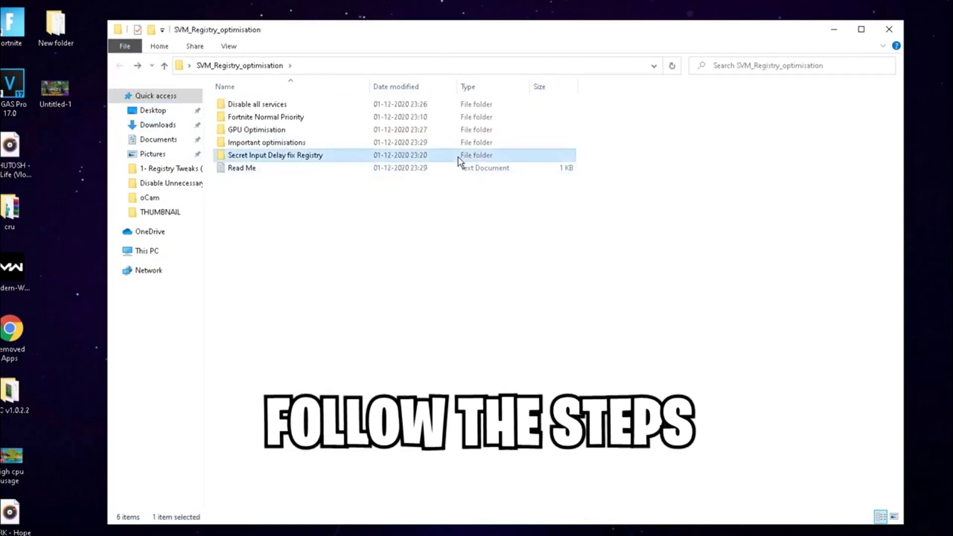
double_click(457, 157)
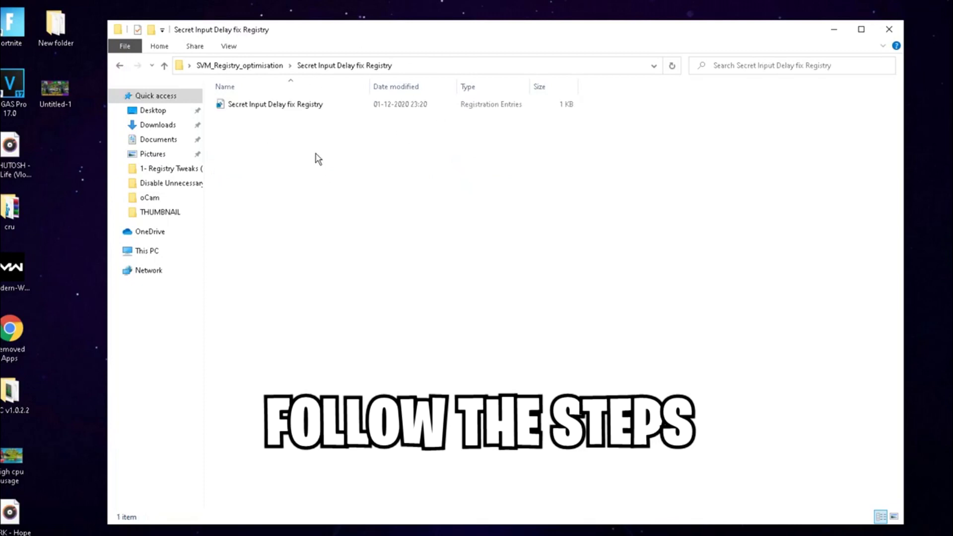
click(266, 108)
click(267, 108)
click(430, 166)
double_click(355, 111)
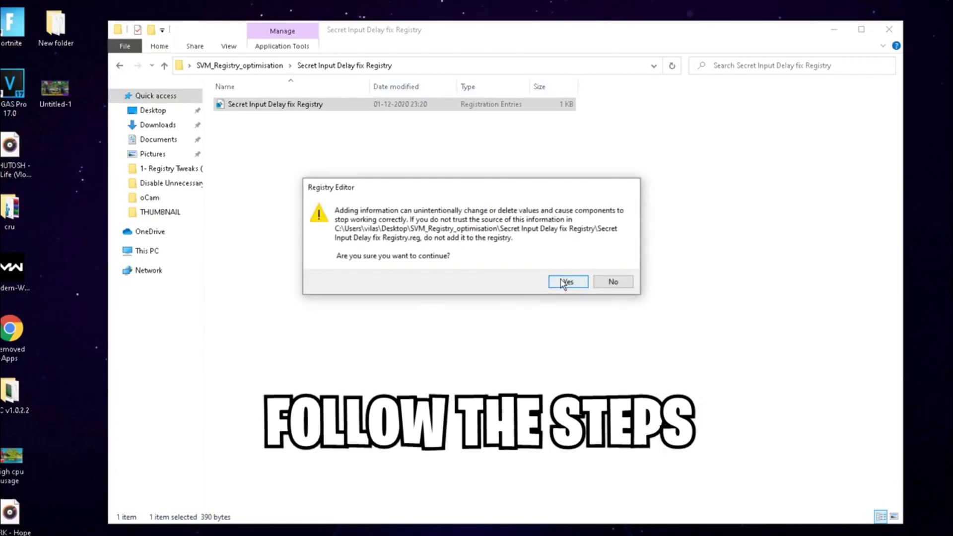
click(564, 280)
click(611, 271)
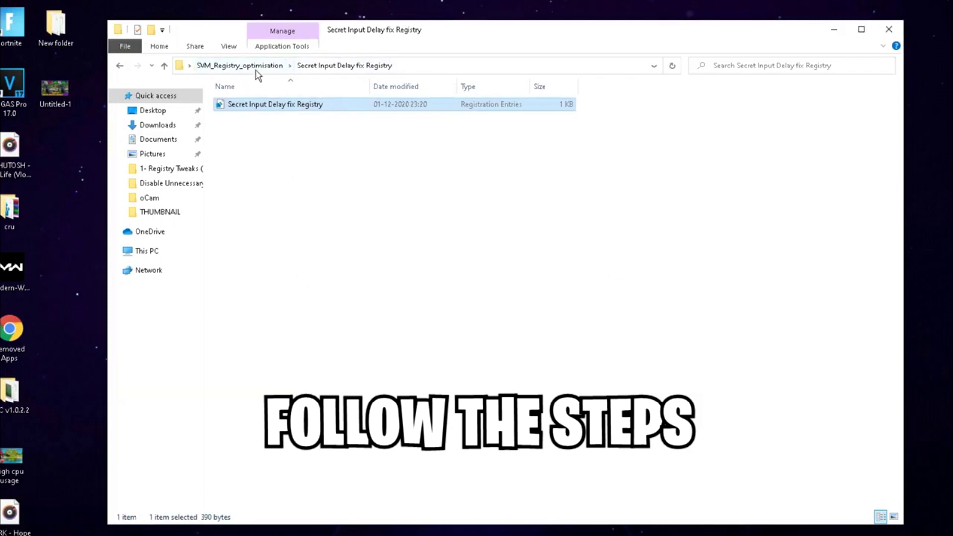
Return to the SVM_Registry_optimisation folder and minimise its window
click(119, 65)
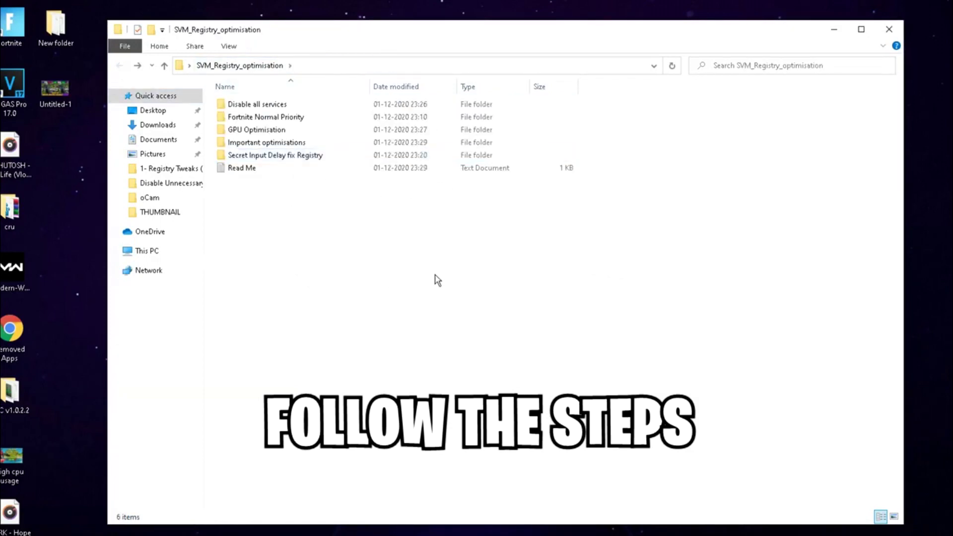
click(833, 29)
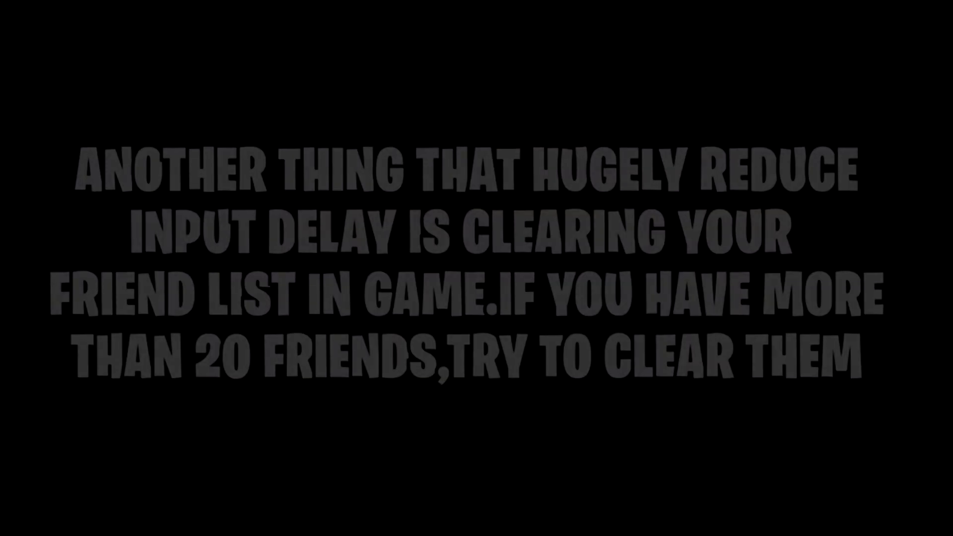